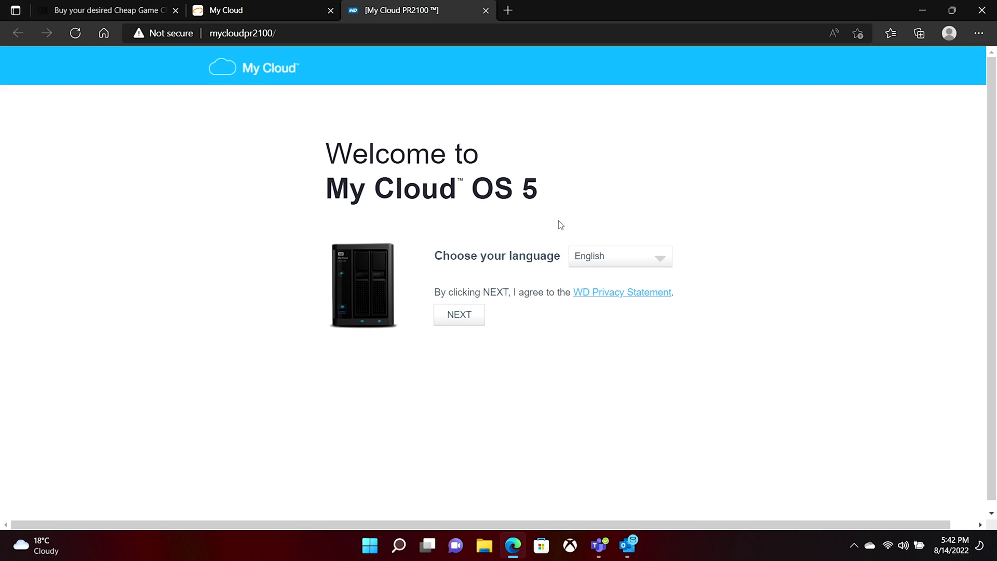
# Step: Keep English as the language, then scroll through and accept the licence agreement
pyautogui.click(459, 314)
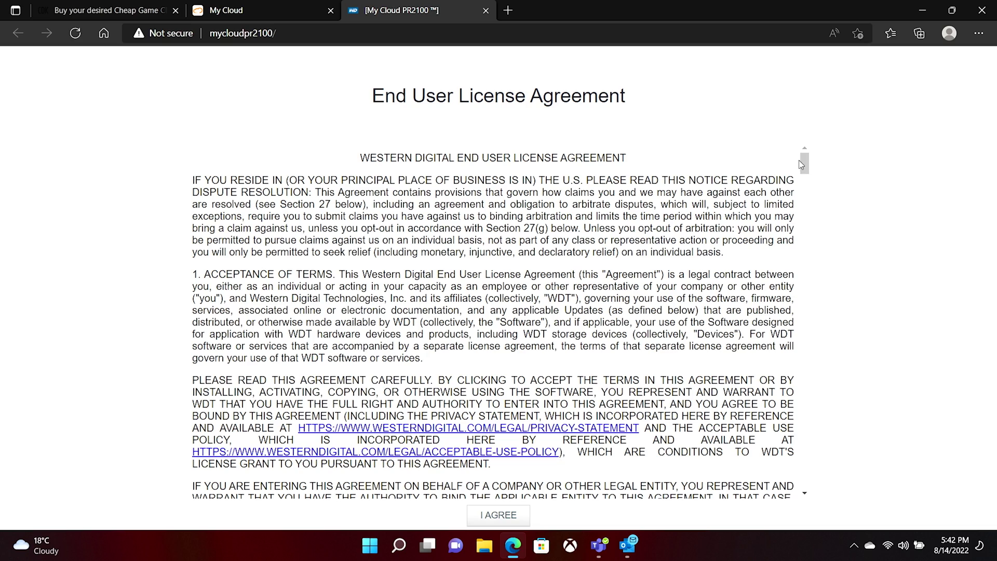
pyautogui.moveTo(802, 163); pyautogui.dragTo(805, 480)
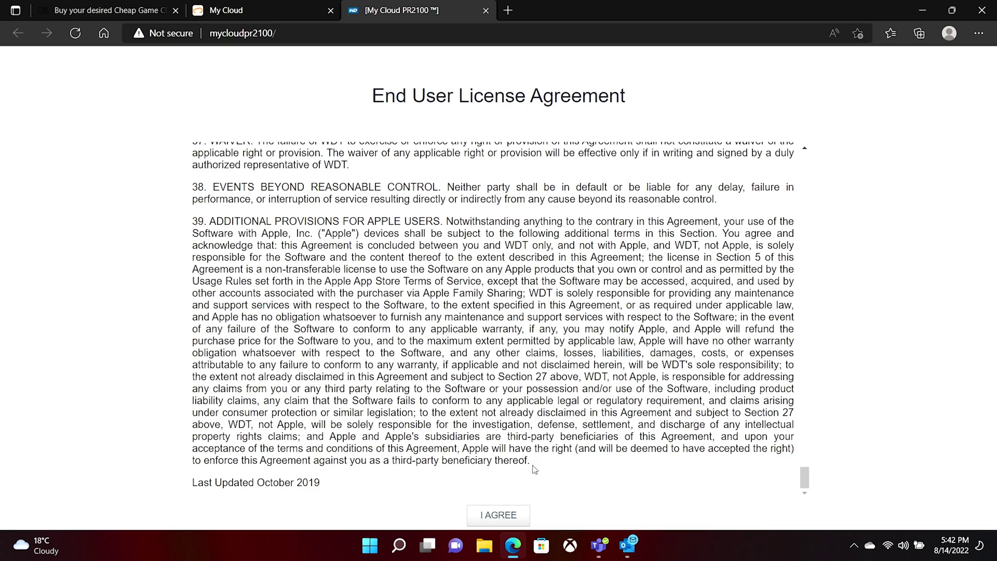
pyautogui.click(498, 515)
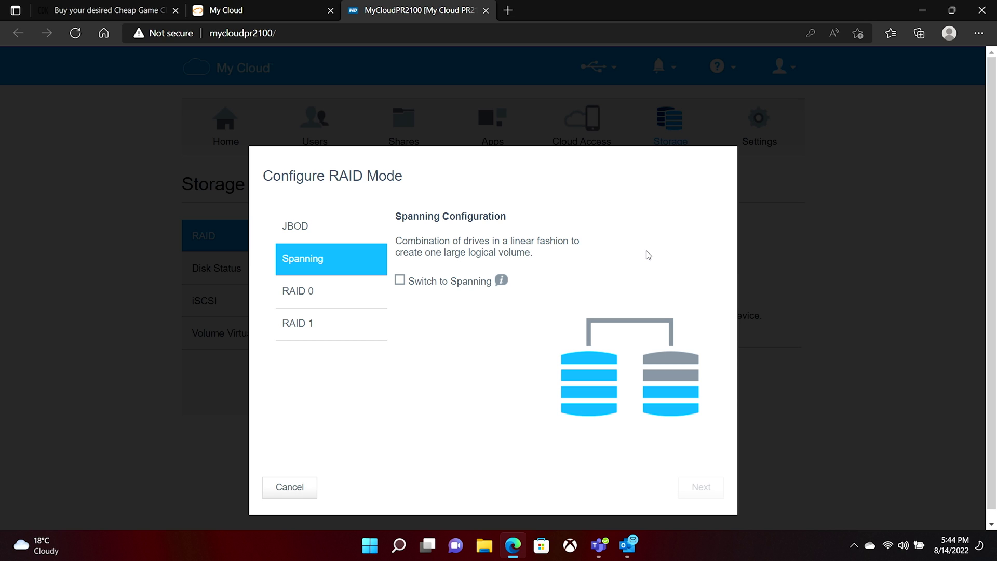
# Step: Choose RAID 1 among the RAID modes and proceed to the drive-erase warning
pyautogui.click(336, 294)
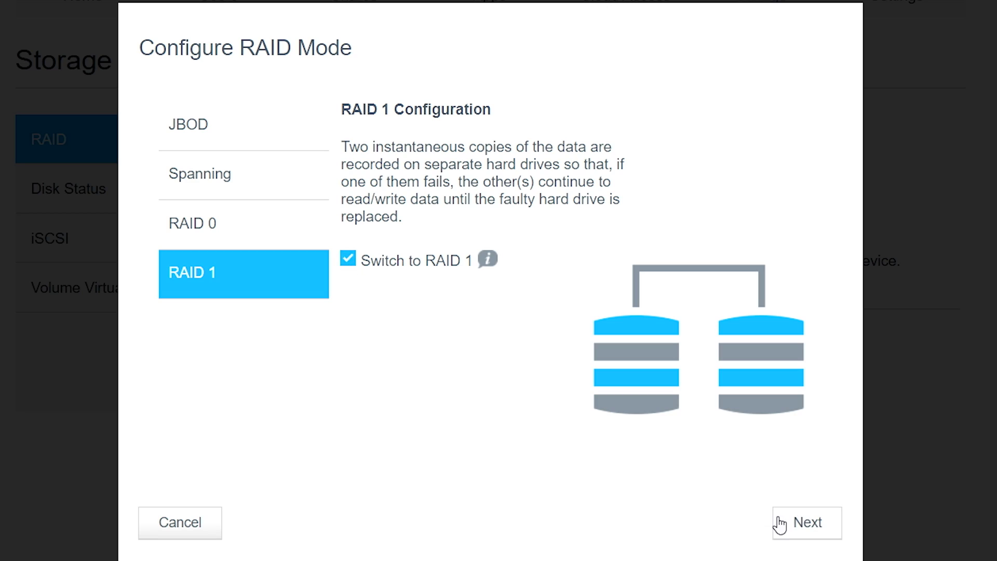
pyautogui.click(793, 528)
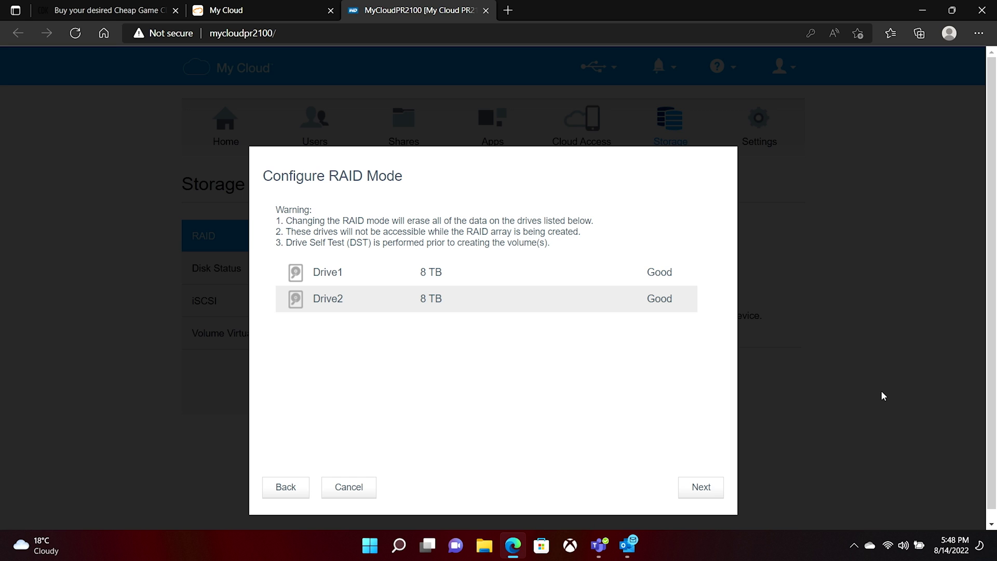
# Step: Accept the erase warning and size the RAID 1 volume to the full 7997 GB
pyautogui.click(700, 486)
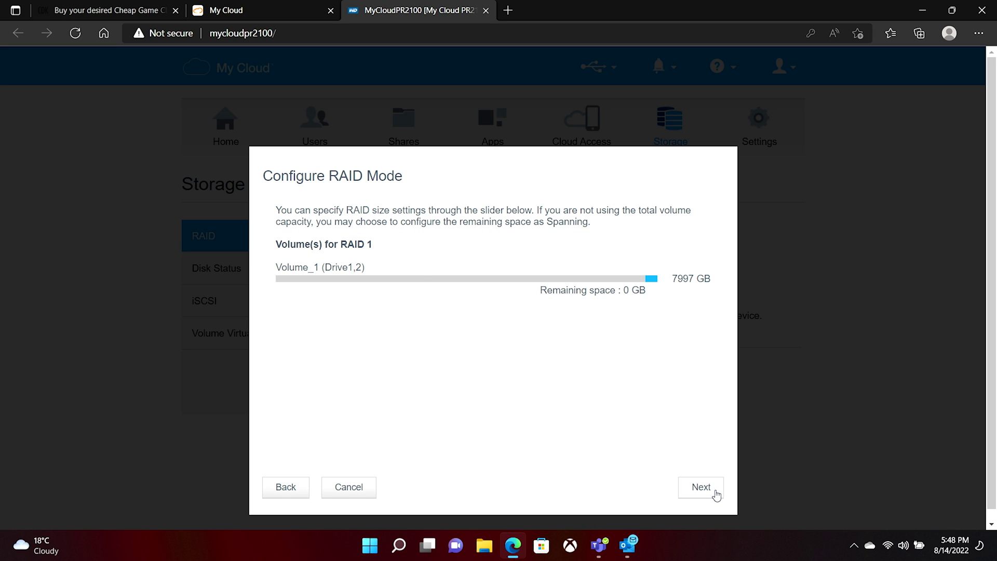
pyautogui.moveTo(641, 279); pyautogui.dragTo(409, 283)
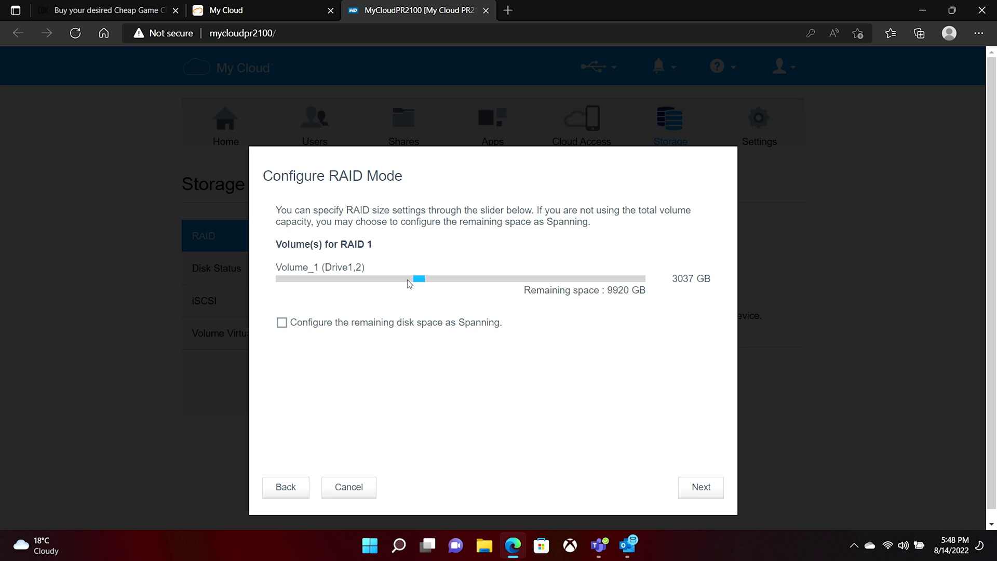
pyautogui.moveTo(409, 283); pyautogui.dragTo(711, 289)
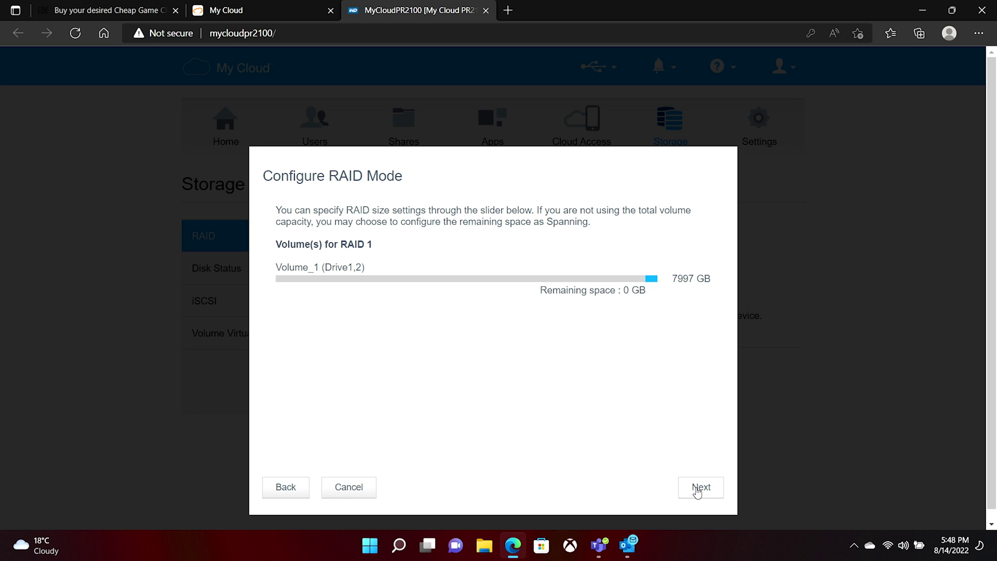
pyautogui.click(700, 490)
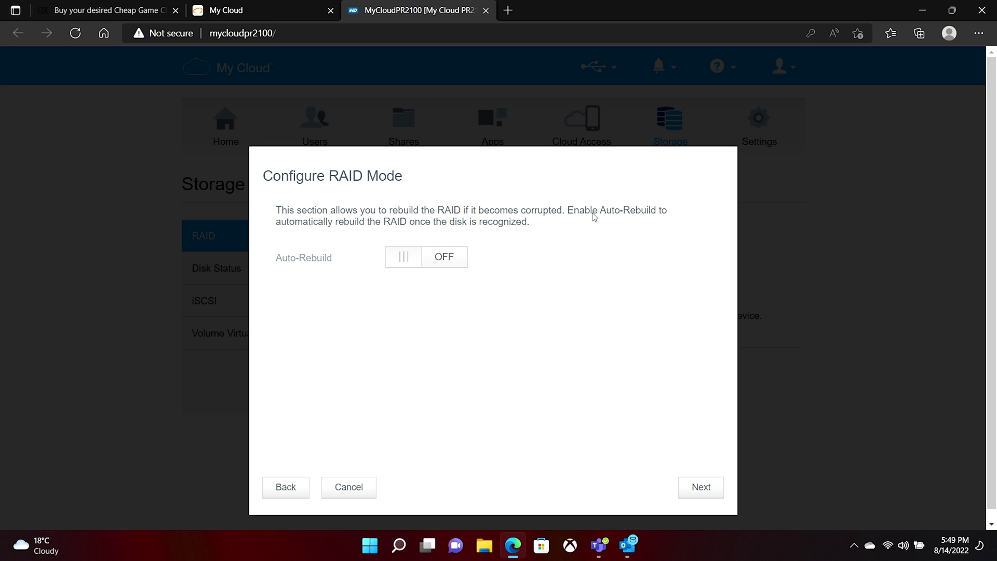
# Step: Turn Auto-Rebuild on and leave the volume unencrypted to reach the summary
pyautogui.click(439, 256)
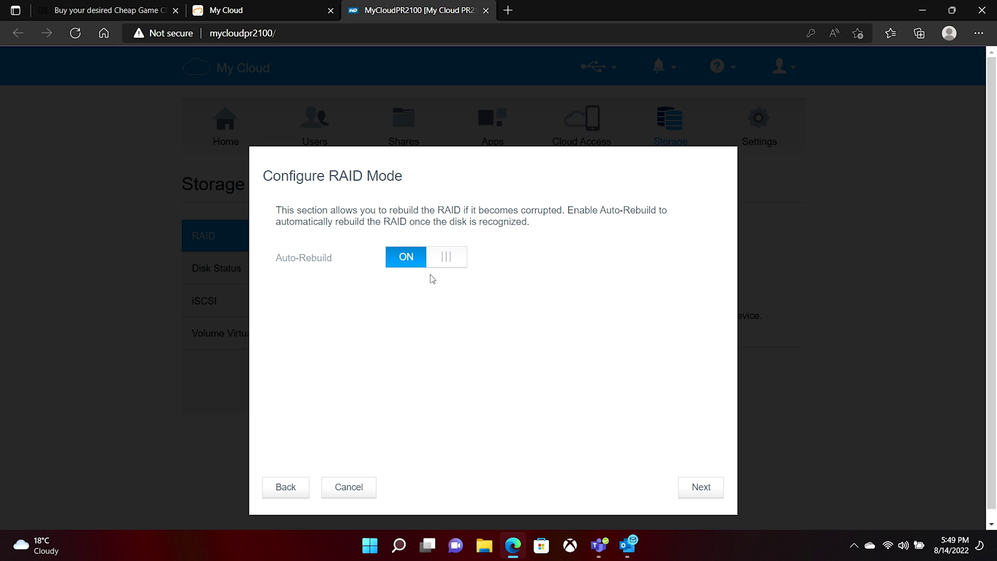
pyautogui.click(696, 491)
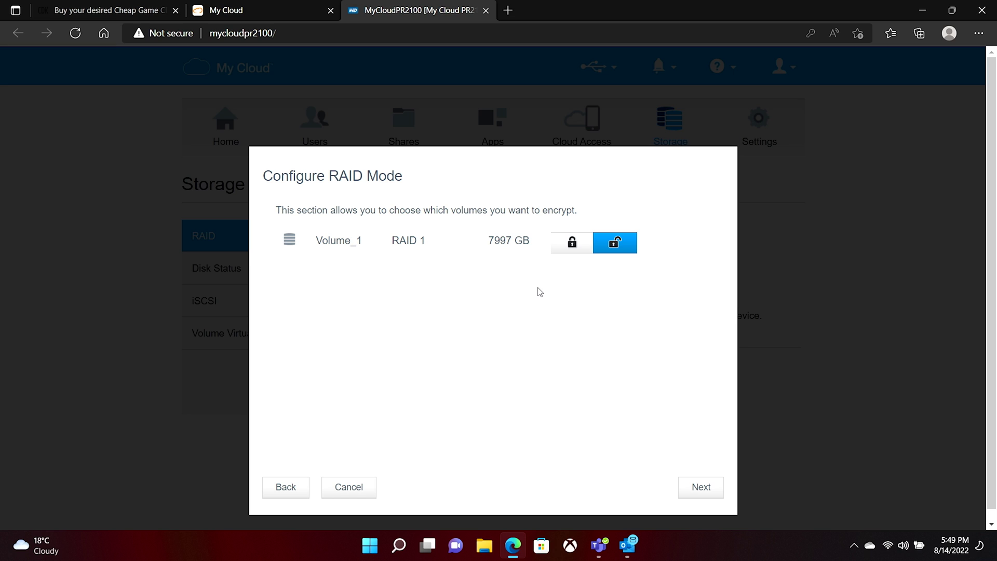
pyautogui.click(698, 487)
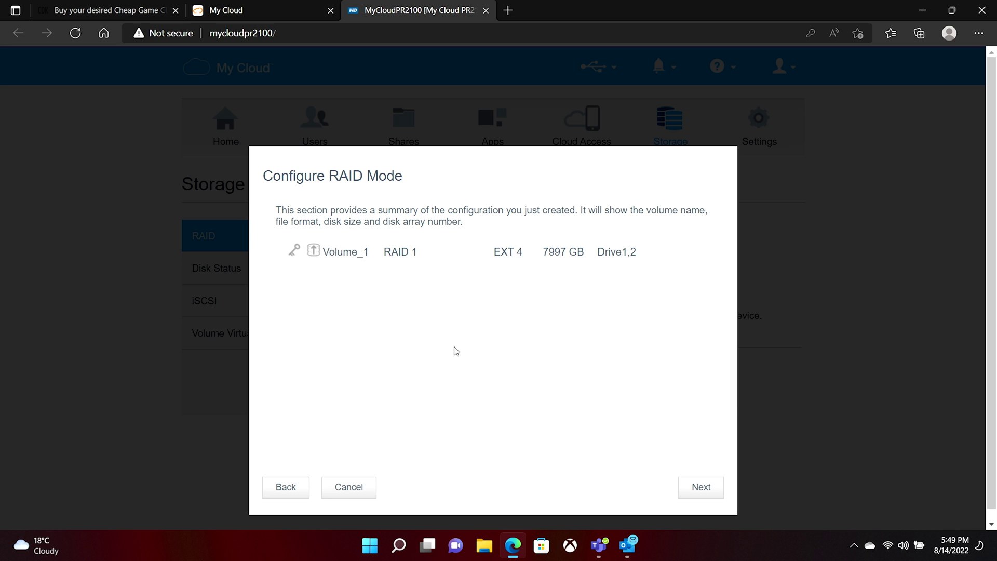
# Step: Confirm and build the RAID 1 volume, then go to the Users page once it finishes
pyautogui.click(703, 490)
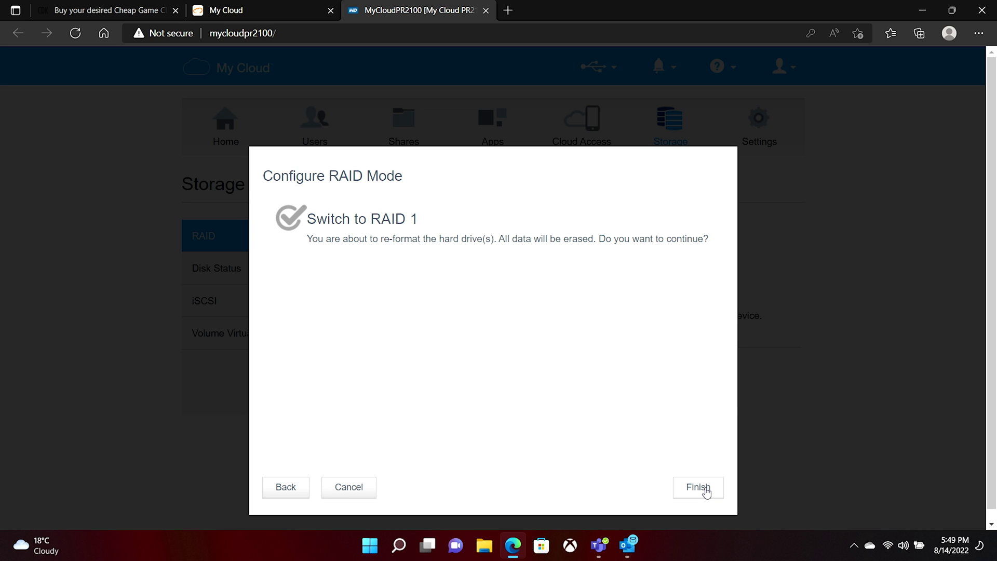
pyautogui.click(698, 487)
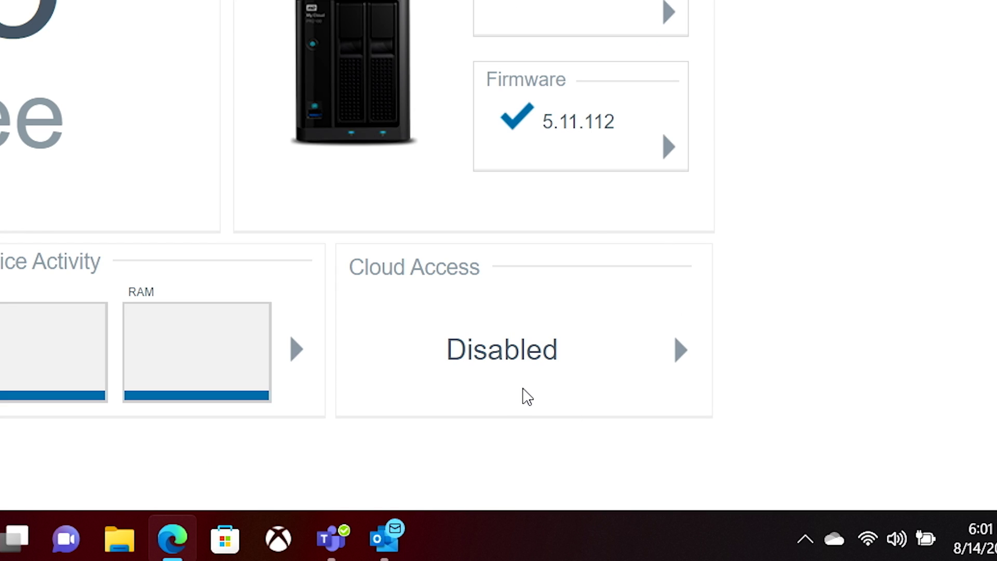
pyautogui.moveTo(835, 340)
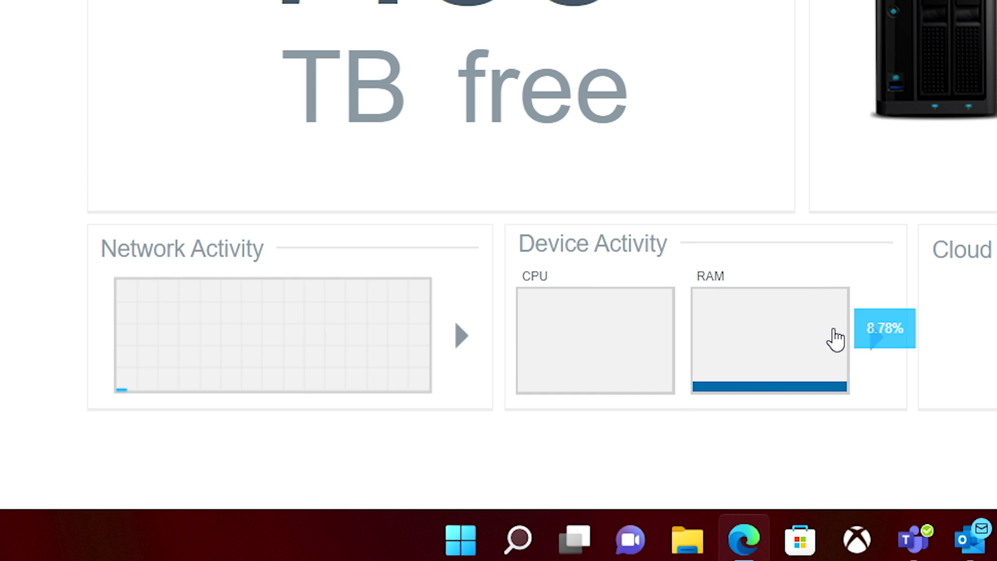
pyautogui.moveTo(617, 329)
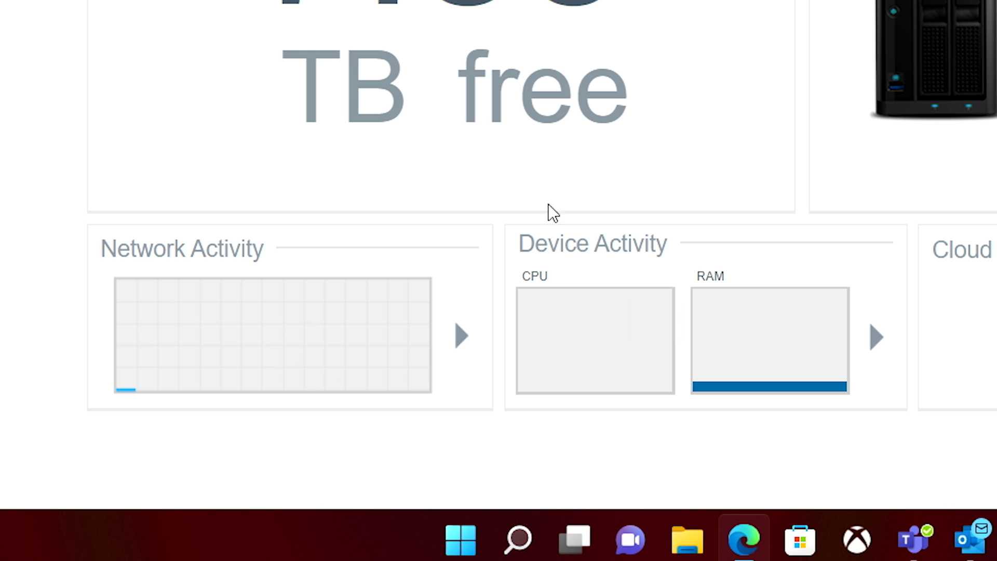
pyautogui.click(327, 142)
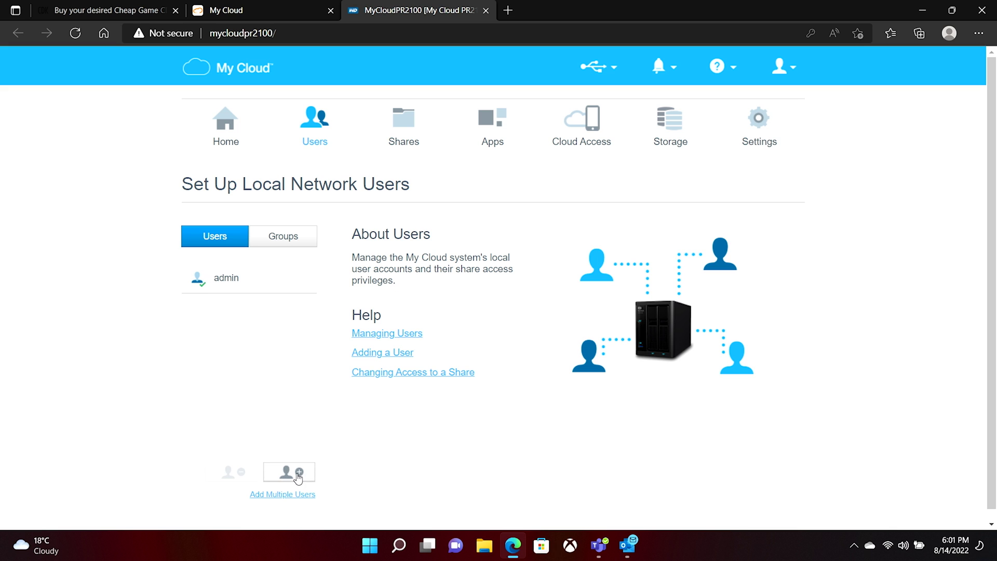
# Step: Add a user described as Lead Creative with a confirmed password, then go to Groups
pyautogui.click(287, 473)
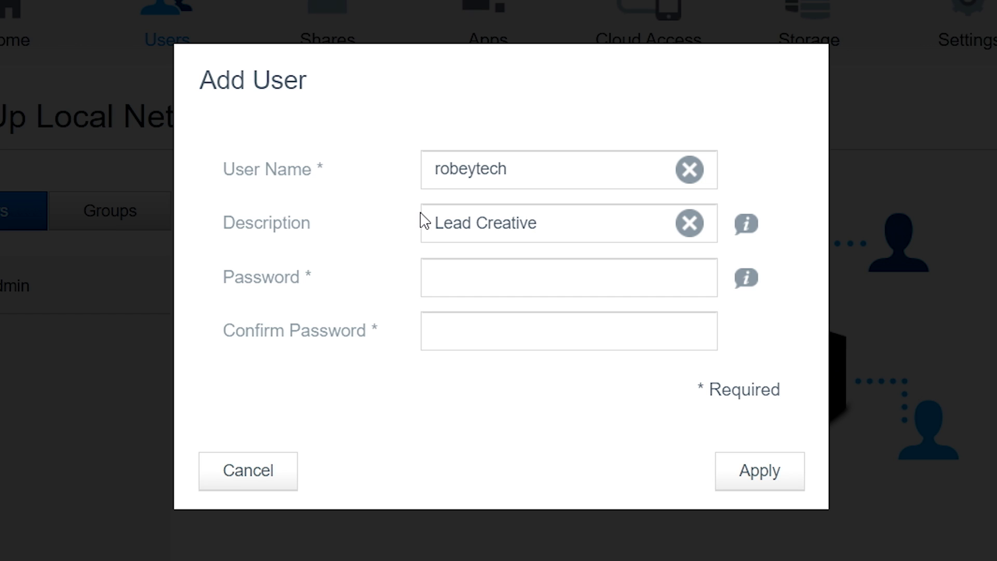
pyautogui.press('Tab')
pyautogui.write('••')
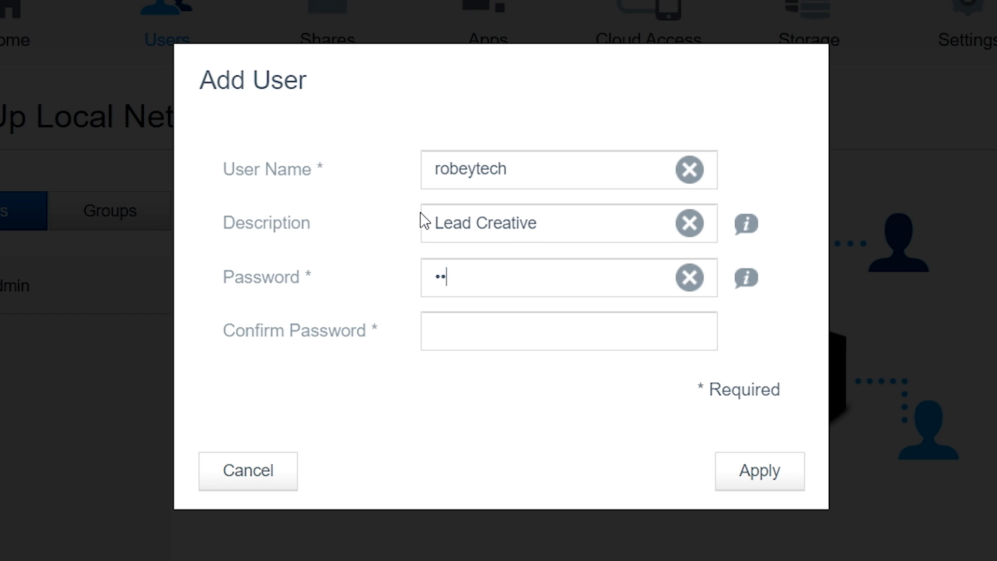
pyautogui.press('Tab')
pyautogui.write('•')
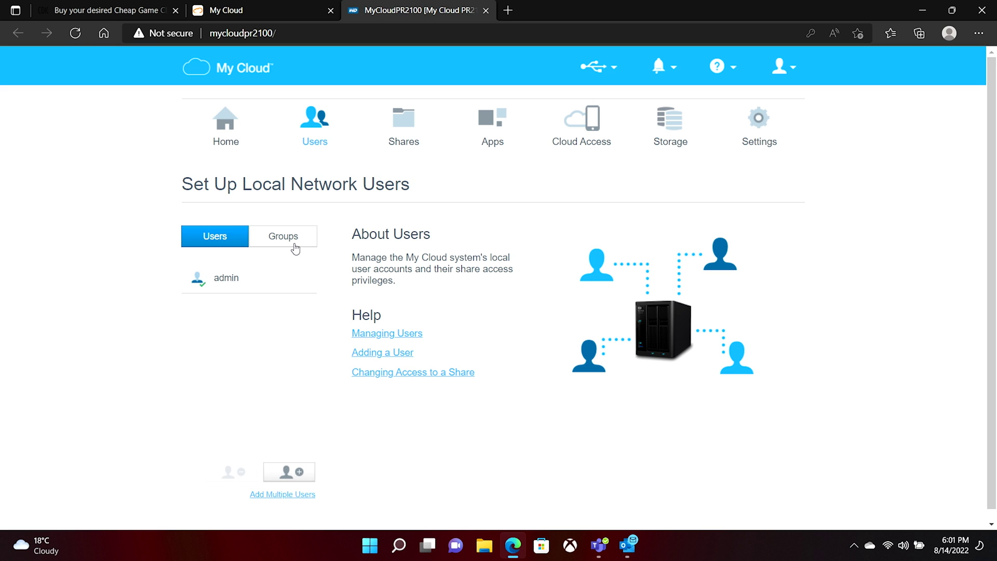
pyautogui.click(292, 247)
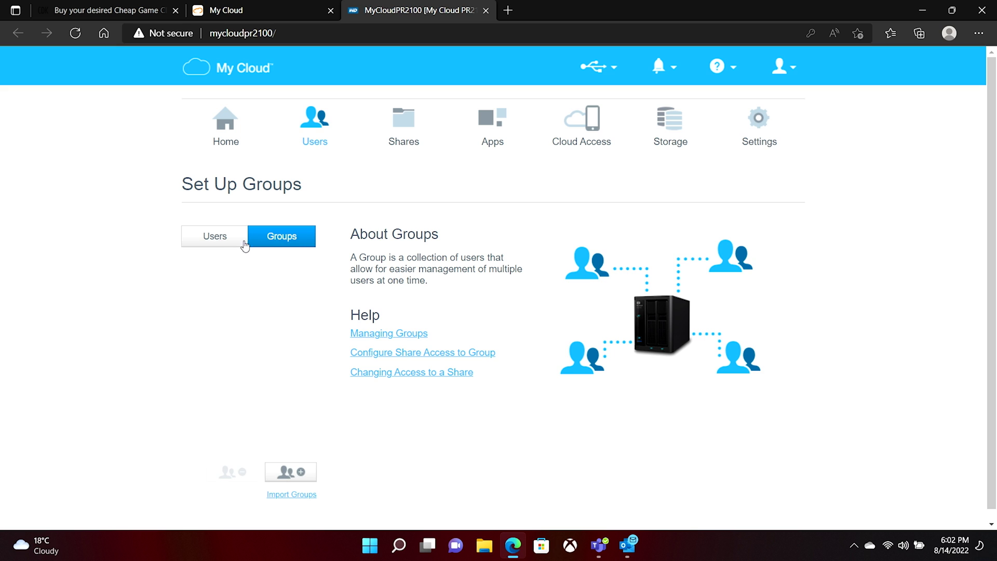
# Step: Create the Editors group and make the new user a member of it
pyautogui.click(291, 471)
pyautogui.write('Editor')
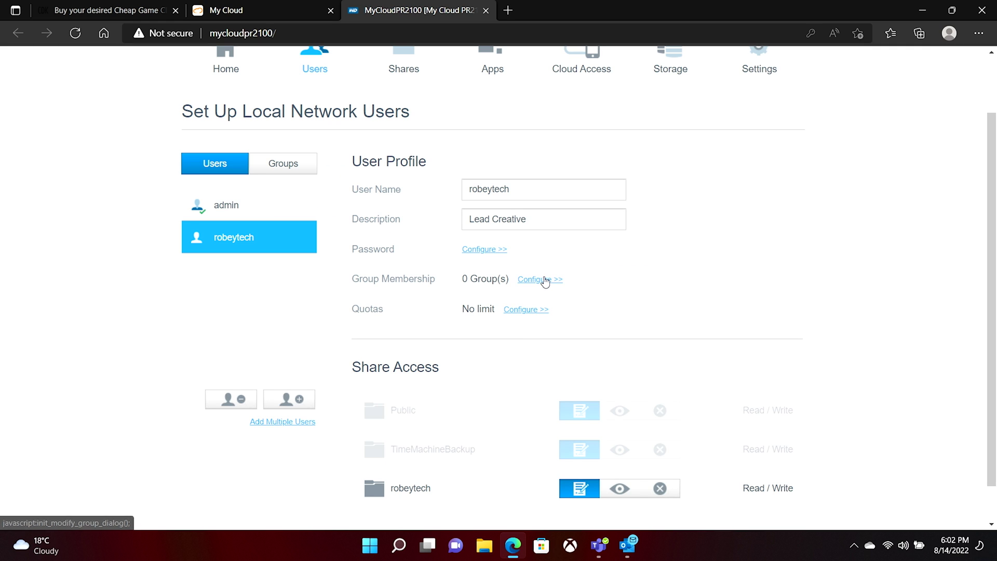
pyautogui.click(542, 280)
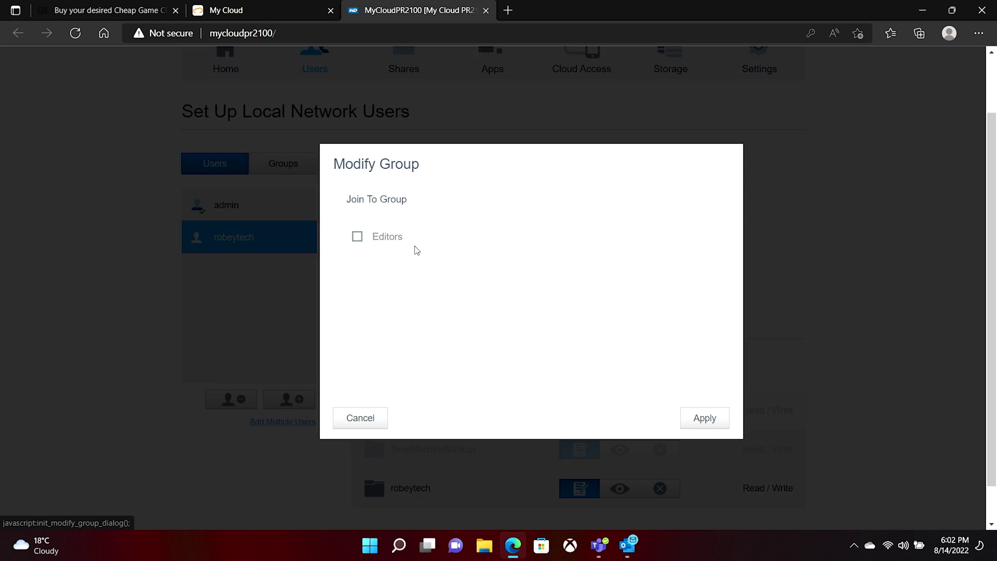
pyautogui.click(357, 236)
pyautogui.click(704, 418)
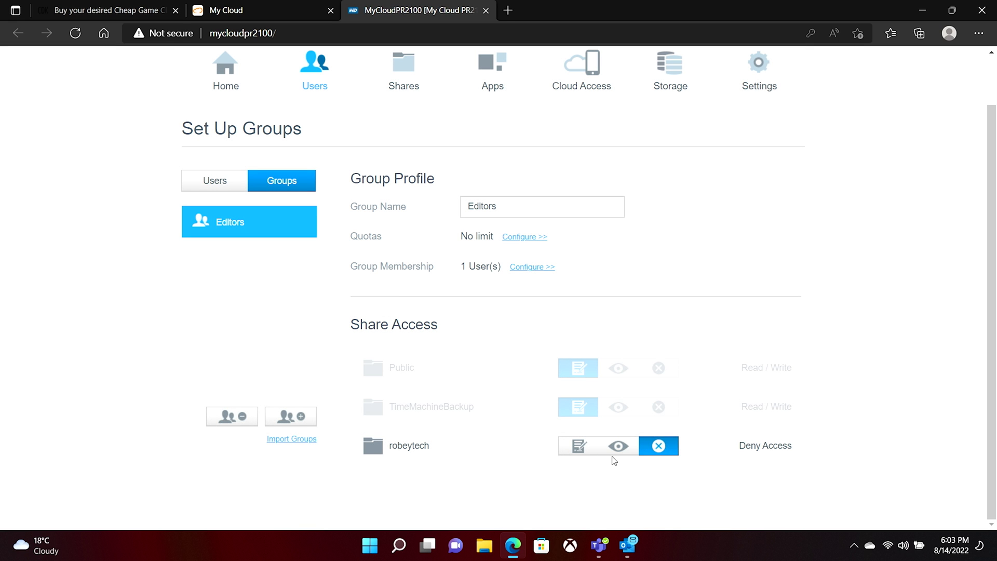
# Step: Set the Editors group's access to the user's share to Read / Write
pyautogui.click(616, 444)
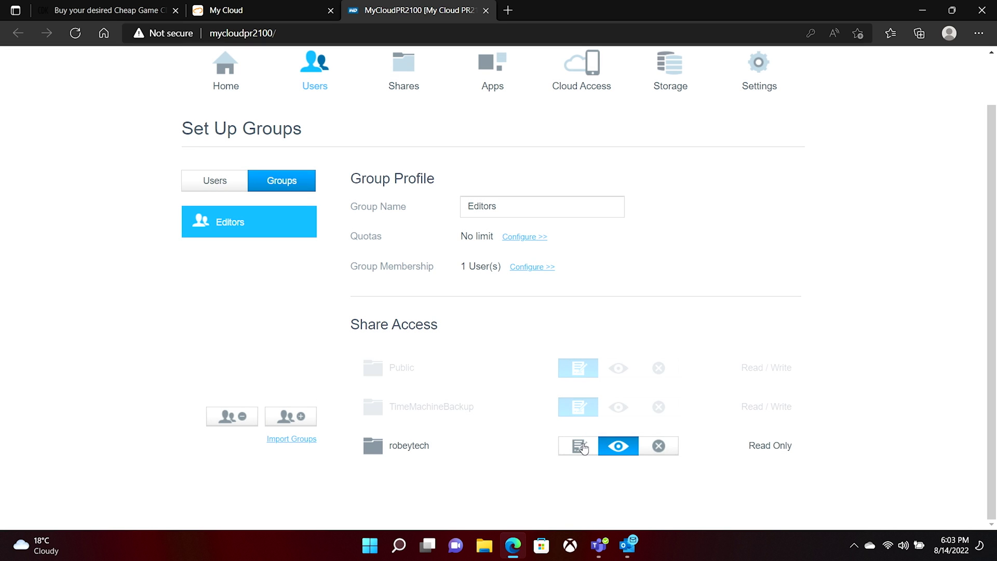
pyautogui.click(582, 446)
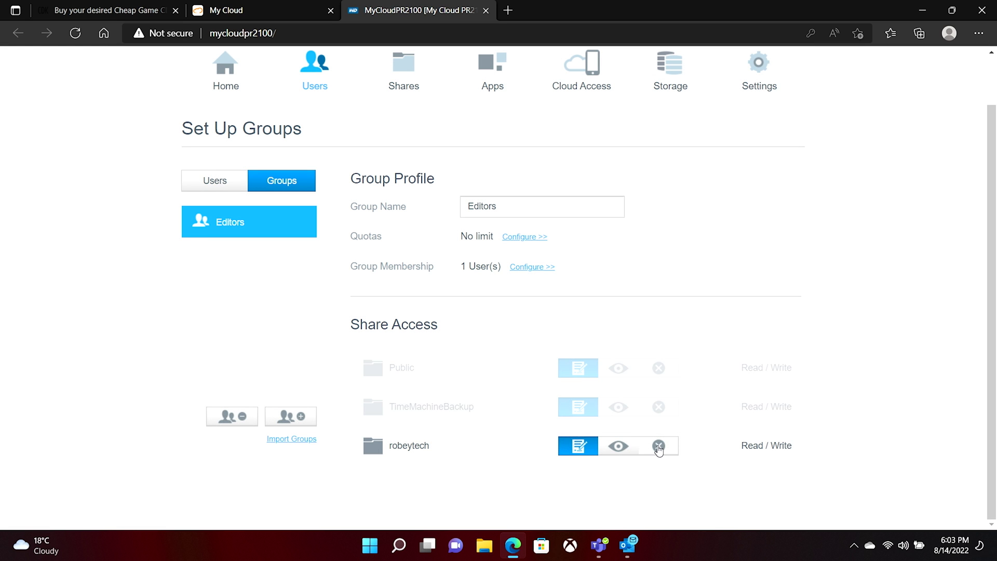
pyautogui.click(657, 444)
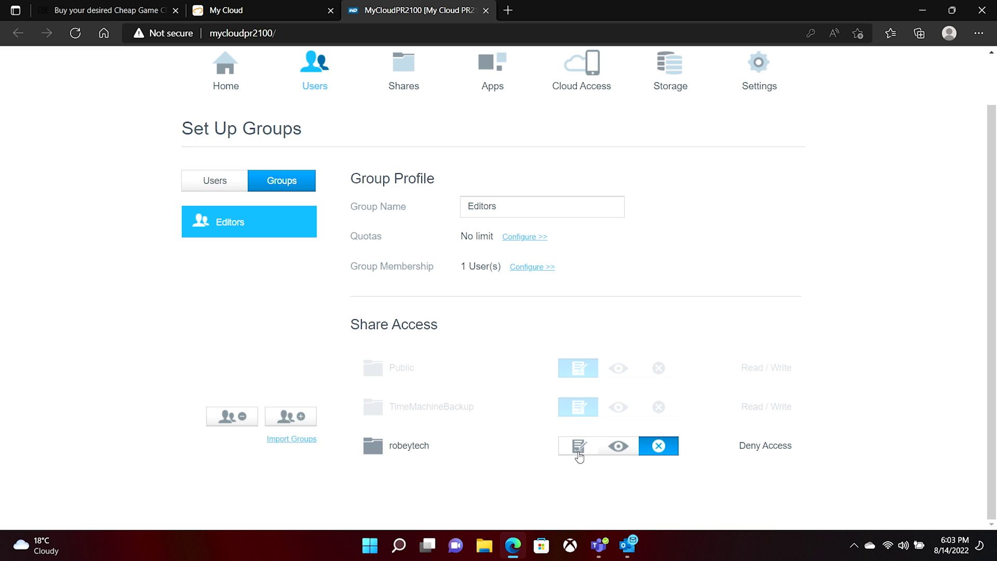
pyautogui.click(578, 455)
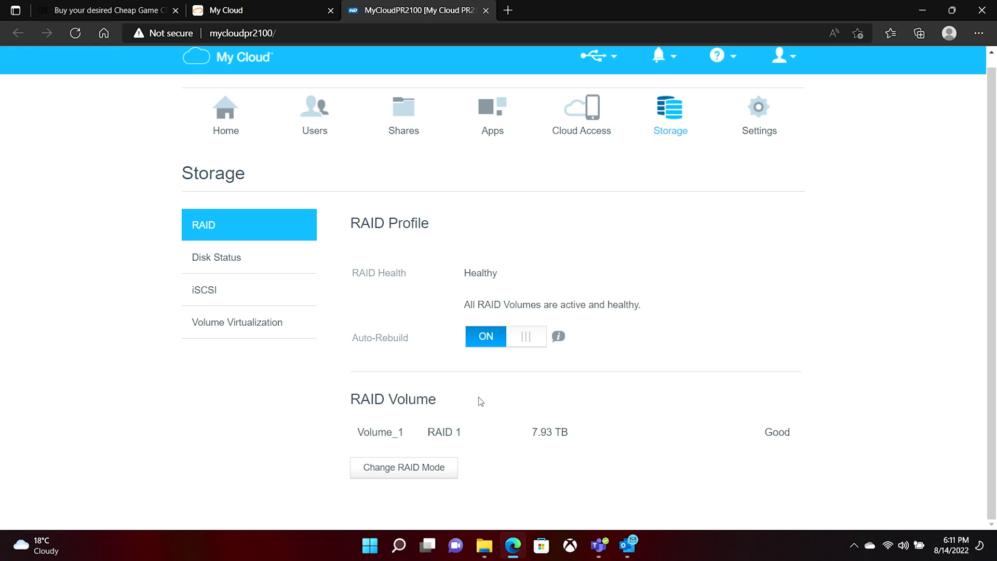
# Step: Check Disk Status for both drives, then scroll through the General settings
pyautogui.click(234, 258)
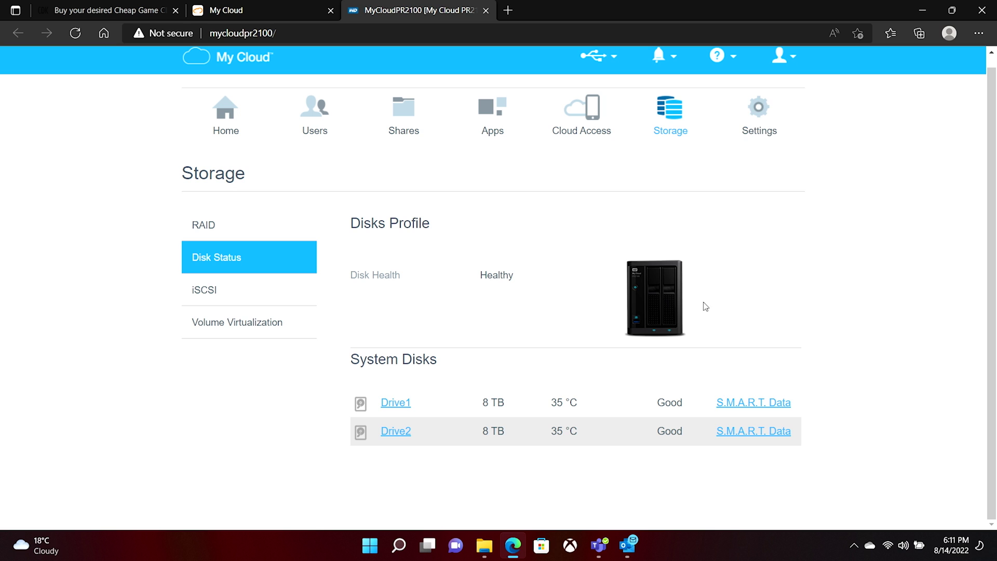
pyautogui.click(762, 115)
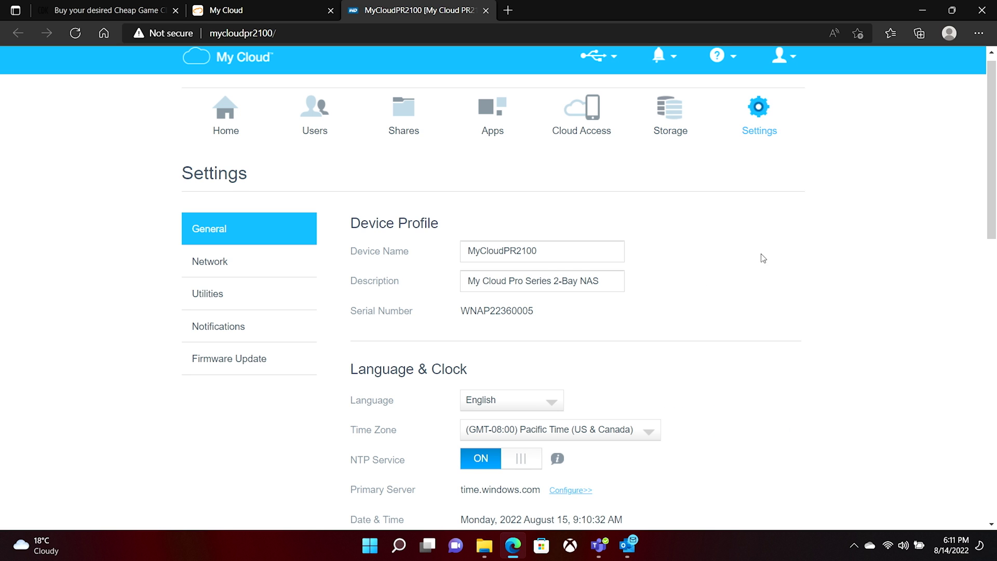
pyautogui.scroll(-2, 763, 258)
pyautogui.scroll(-8, 763, 342)
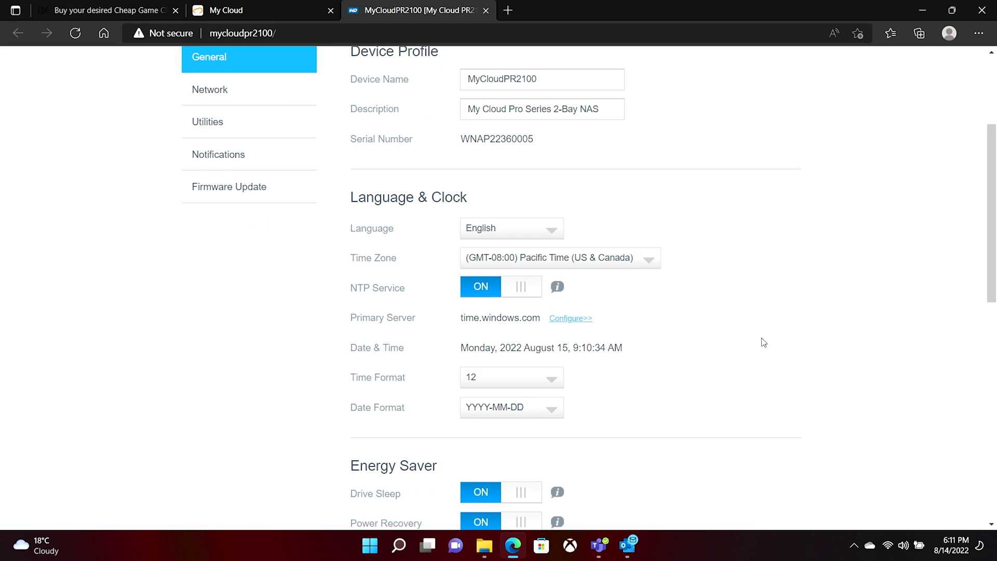
pyautogui.scroll(-4, 762, 342)
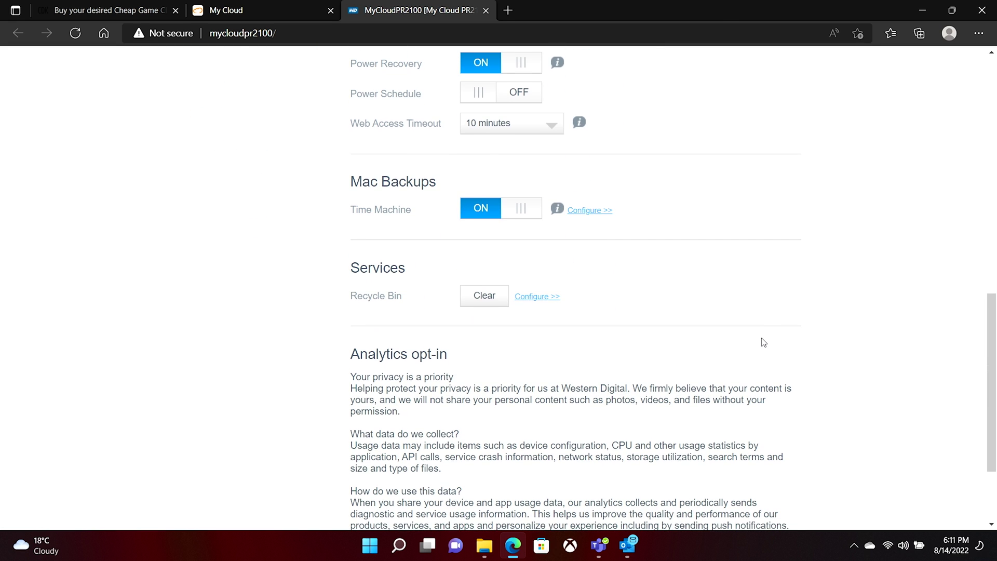